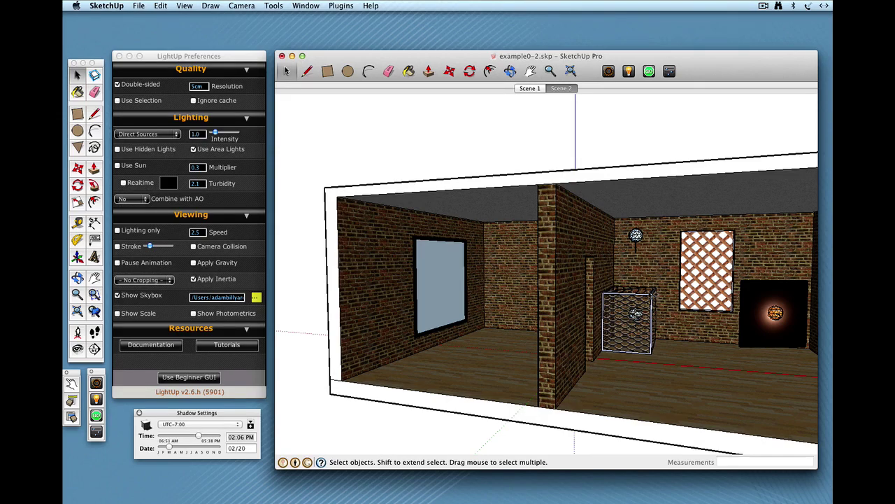
Insert the photo of the man at his desk as an image on the brick back wall of the room with the mirror pane
{"action": "middle_click_drag", "start_coordinate": [649, 293], "coordinate": [670, 285]}
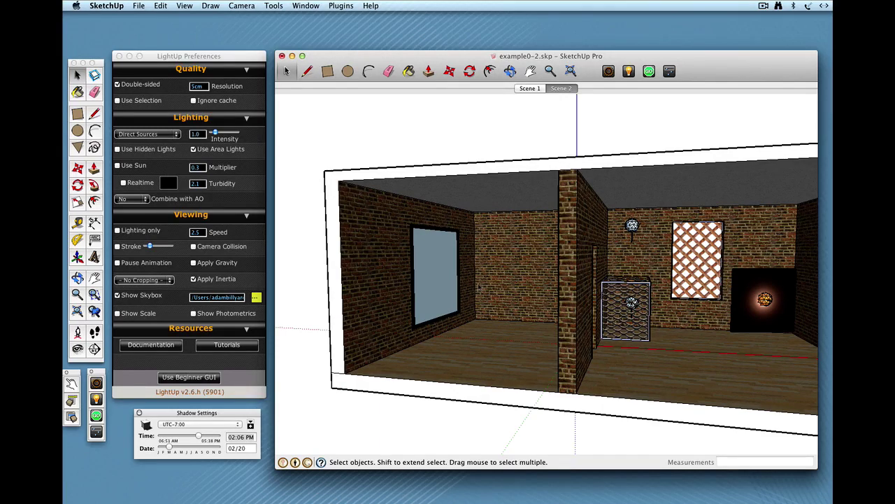
{"action": "mouse_move", "coordinate": [496, 258]}
{"action": "middle_mouse_down"}
{"action": "mouse_move", "coordinate": [569, 262]}
{"action": "mouse_move", "coordinate": [509, 257]}
{"action": "middle_mouse_up"}
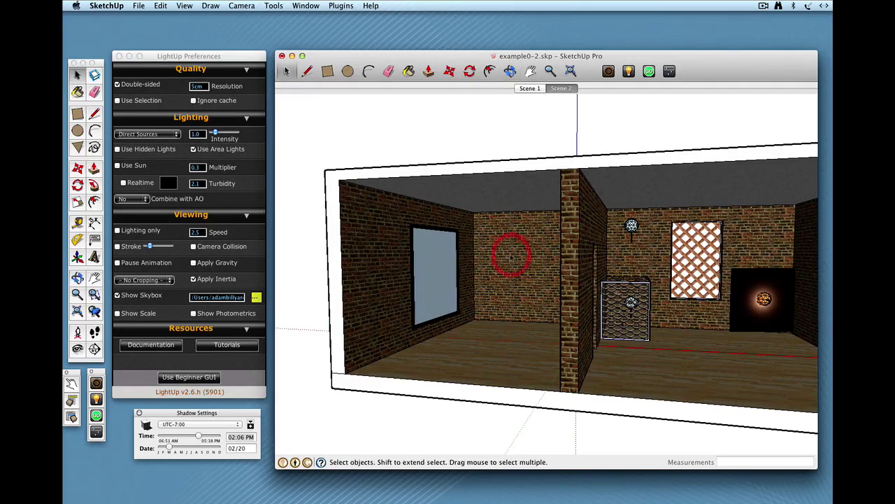
{"action": "scroll", "coordinate": [510, 259], "scroll_direction": "up", "scroll_amount": 2}
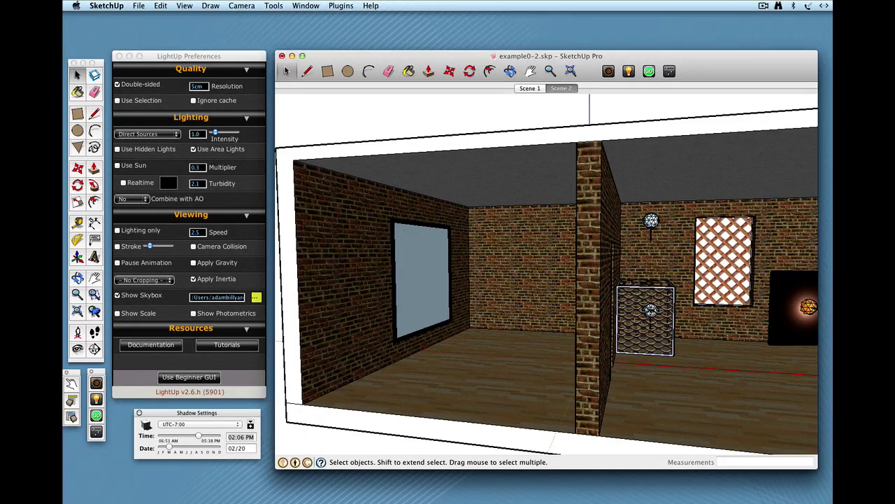
{"action": "mouse_move", "coordinate": [818, 343]}
{"action": "left_mouse_down"}
{"action": "mouse_move", "coordinate": [524, 294]}
{"action": "mouse_move", "coordinate": [503, 312]}
{"action": "left_mouse_up"}
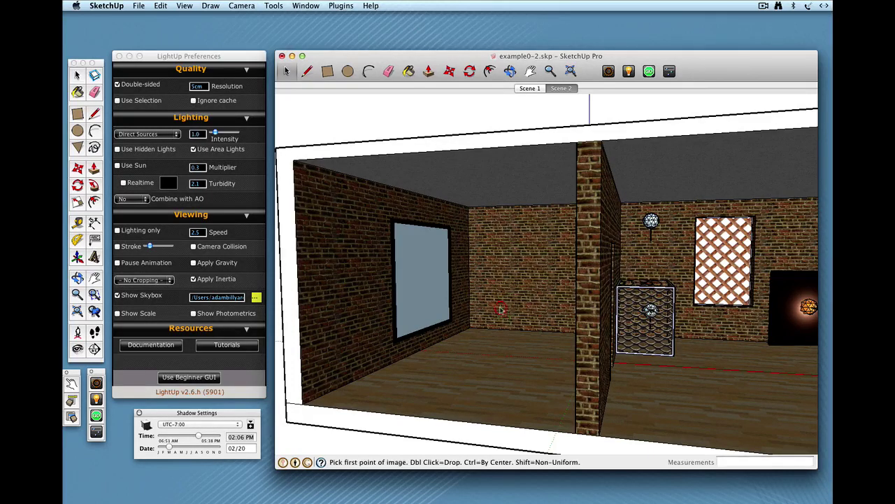
{"action": "left_click", "coordinate": [486, 322]}
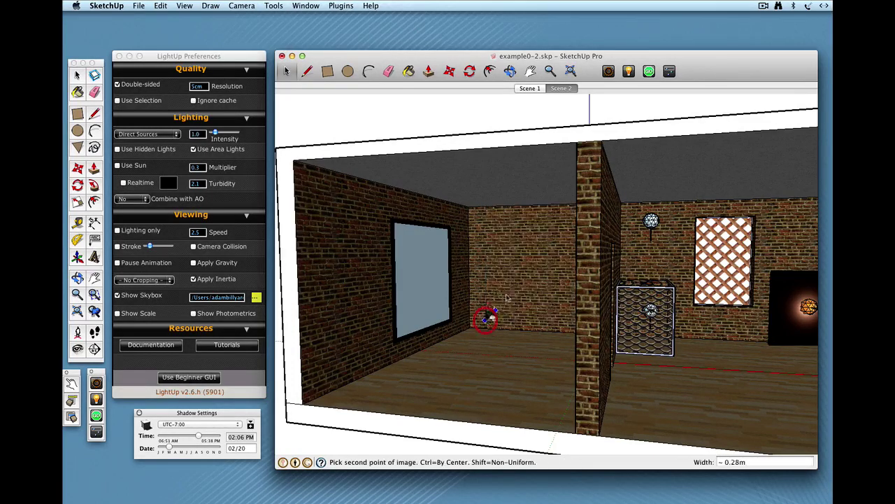
{"action": "left_click", "coordinate": [556, 248]}
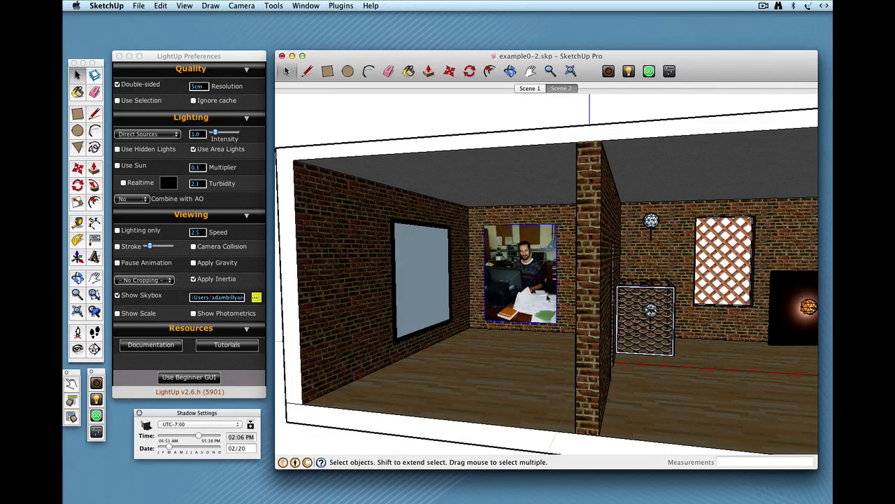
Deselect the wall photo and start the real-time LightUp tour of the lit rooms
{"action": "scroll", "coordinate": [530, 255], "scroll_direction": "up", "scroll_amount": 6}
{"action": "middle_click_drag", "start_coordinate": [529, 255], "coordinate": [573, 271]}
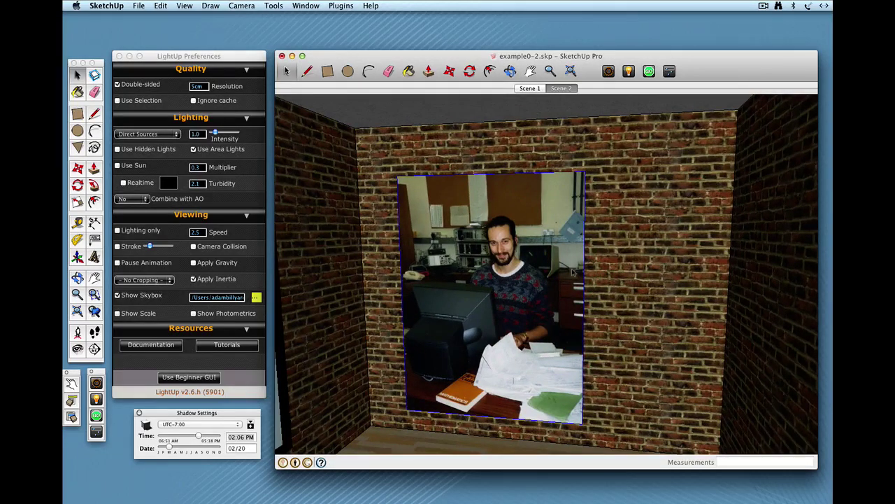
{"action": "scroll", "coordinate": [572, 271], "scroll_direction": "up", "scroll_amount": 3}
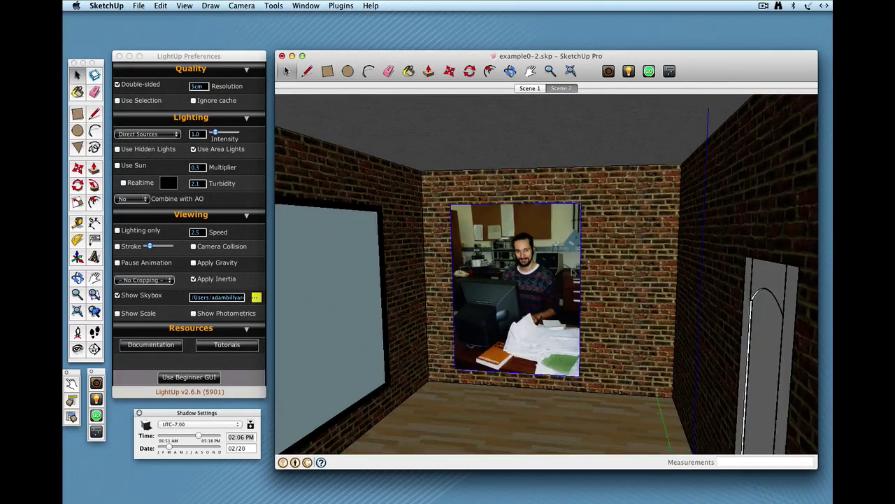
{"action": "middle_click_drag", "start_coordinate": [572, 271], "coordinate": [579, 241]}
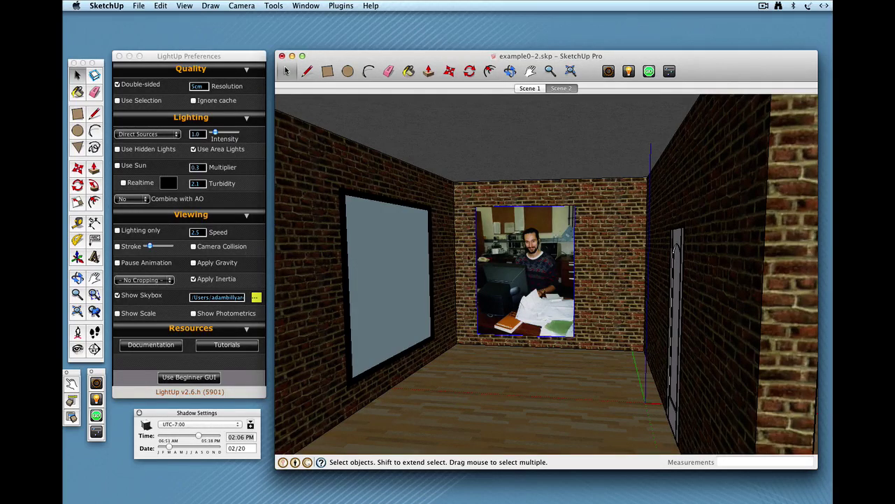
{"action": "scroll", "coordinate": [529, 360], "scroll_direction": "down", "scroll_amount": 3}
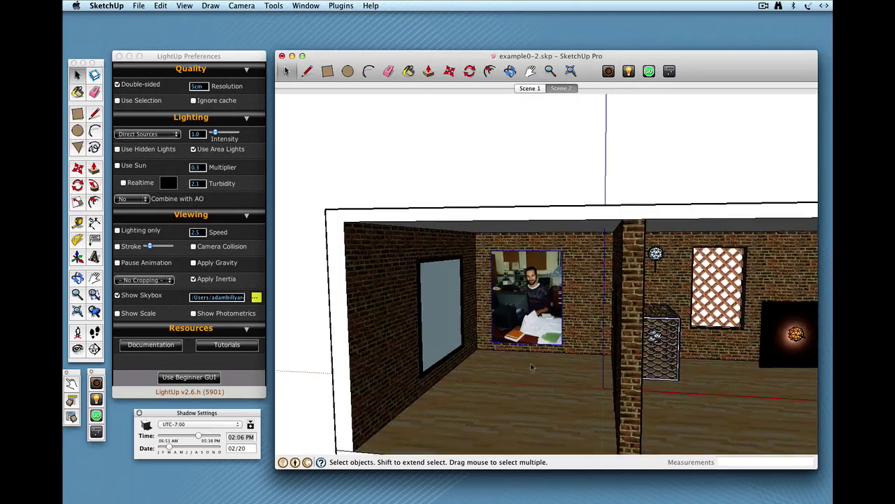
{"action": "left_click", "coordinate": [288, 262]}
{"action": "left_click", "coordinate": [649, 72]}
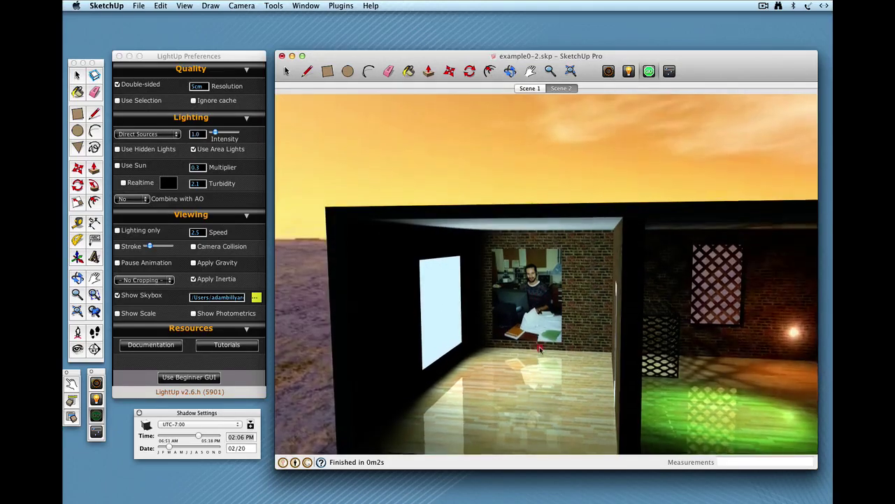
Open the shading properties of the light blue pane on the side wall and set its diffuse colour to black
{"action": "mouse_move", "coordinate": [539, 348]}
{"action": "left_mouse_down"}
{"action": "mouse_move", "coordinate": [535, 371]}
{"action": "mouse_move", "coordinate": [541, 352]}
{"action": "mouse_move", "coordinate": [541, 359]}
{"action": "left_mouse_up"}
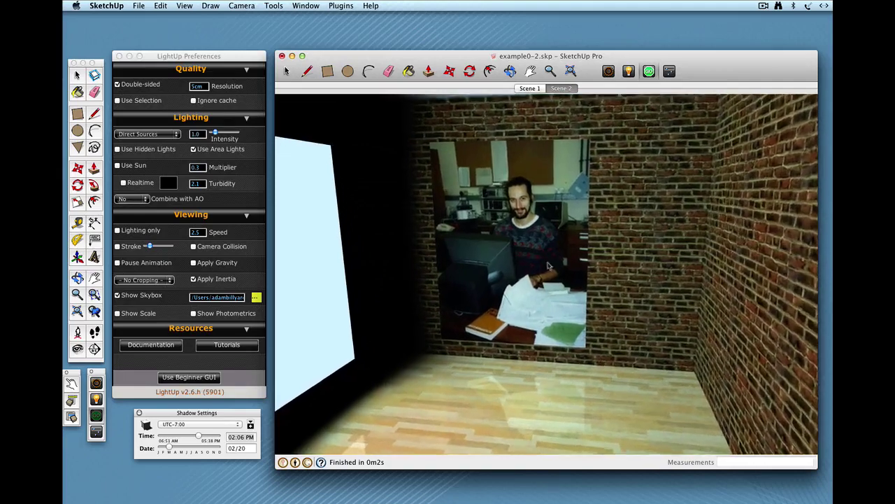
{"action": "mouse_move", "coordinate": [525, 240]}
{"action": "left_mouse_down"}
{"action": "mouse_move", "coordinate": [520, 255]}
{"action": "mouse_move", "coordinate": [528, 231]}
{"action": "mouse_move", "coordinate": [527, 280]}
{"action": "mouse_move", "coordinate": [536, 254]}
{"action": "mouse_move", "coordinate": [540, 278]}
{"action": "left_mouse_up"}
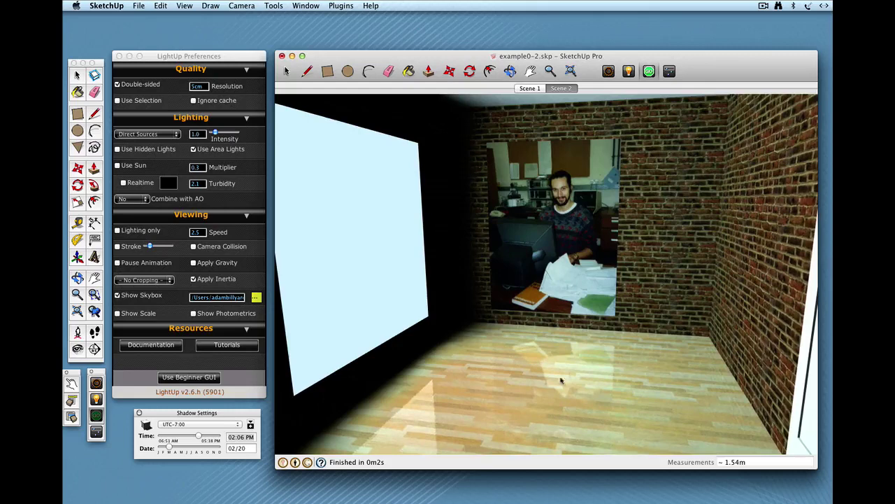
{"action": "left_click_drag", "start_coordinate": [559, 374], "coordinate": [577, 353]}
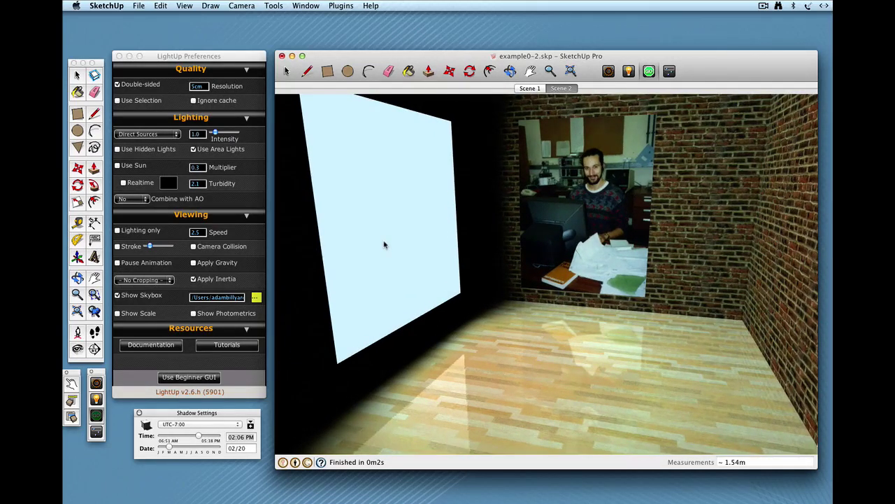
{"action": "left_click_drag", "start_coordinate": [390, 247], "coordinate": [405, 241]}
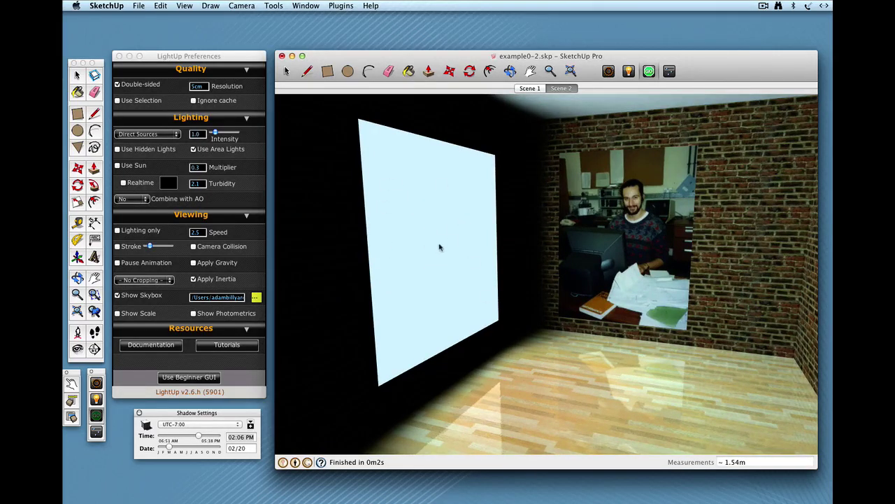
{"action": "left_click", "coordinate": [440, 245]}
{"action": "left_click_drag", "start_coordinate": [256, 116], "coordinate": [258, 105]}
{"action": "left_click", "coordinate": [175, 235]}
{"action": "left_click_drag", "start_coordinate": [249, 244], "coordinate": [250, 259]}
{"action": "left_click", "coordinate": [268, 256]}
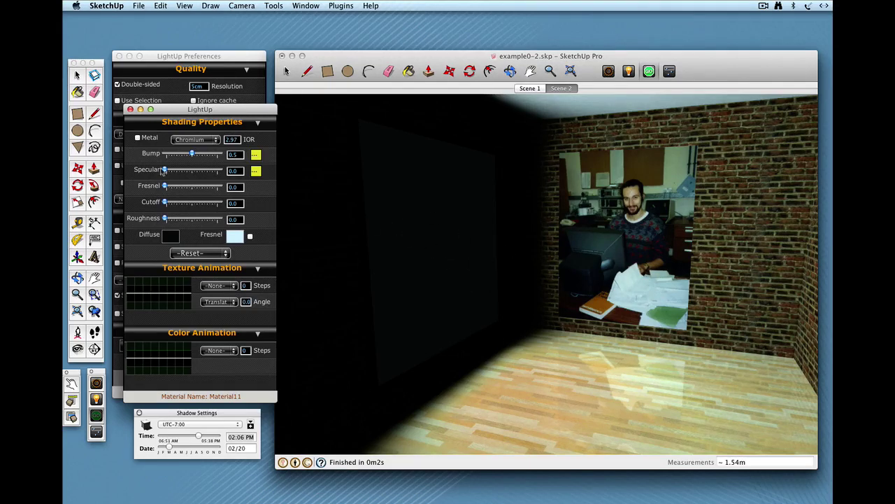
Set the pane's Specular value to 0.80 and inspect its reflection of the photo and room
{"action": "left_click_drag", "start_coordinate": [164, 171], "coordinate": [210, 173]}
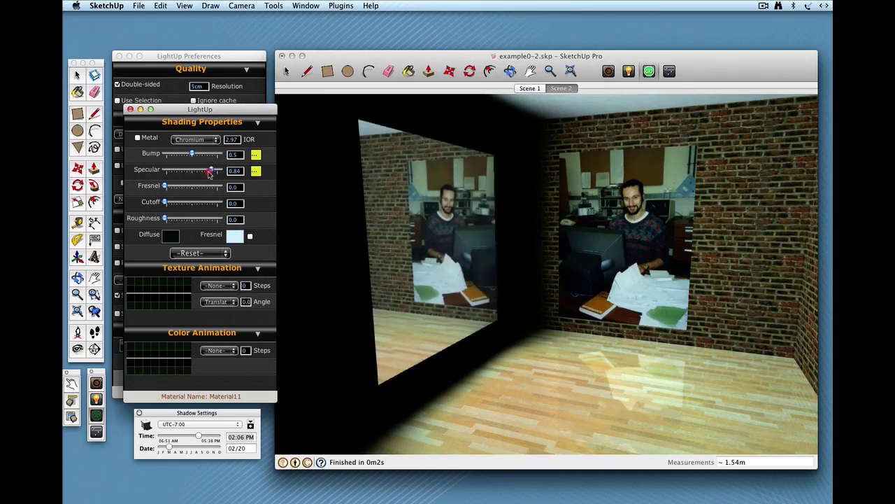
{"action": "left_click", "coordinate": [207, 173]}
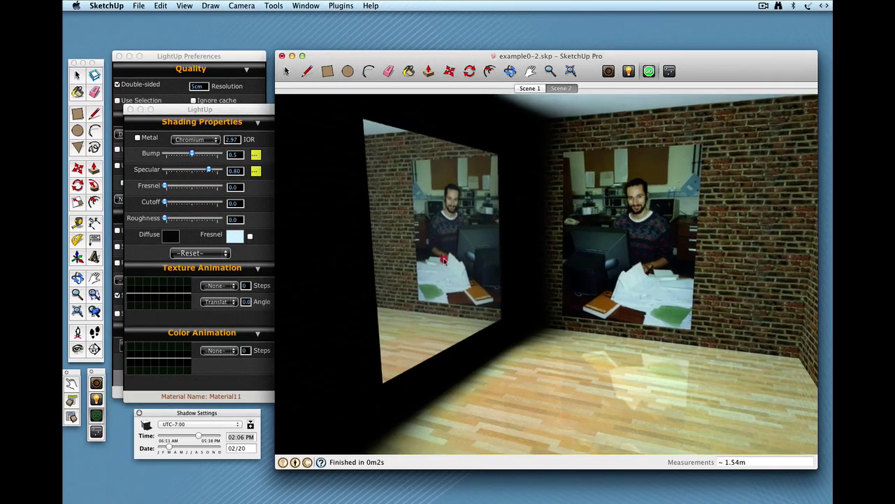
{"action": "left_click", "coordinate": [440, 249]}
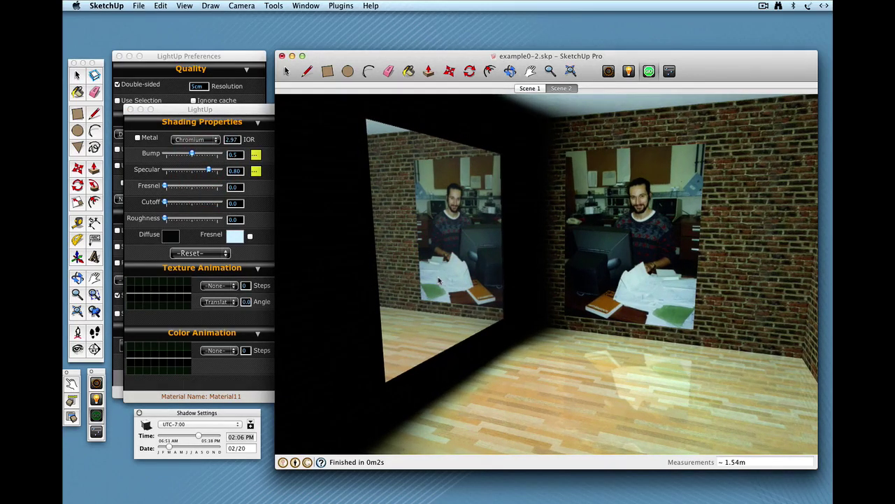
{"action": "mouse_move", "coordinate": [426, 280]}
{"action": "middle_mouse_down"}
{"action": "mouse_move", "coordinate": [401, 278]}
{"action": "mouse_move", "coordinate": [409, 278]}
{"action": "middle_mouse_up"}
{"action": "left_click_drag", "start_coordinate": [409, 279], "coordinate": [589, 220]}
{"action": "mouse_move", "coordinate": [589, 220]}
{"action": "middle_mouse_down"}
{"action": "mouse_move", "coordinate": [622, 217]}
{"action": "mouse_move", "coordinate": [485, 206]}
{"action": "mouse_move", "coordinate": [667, 266]}
{"action": "middle_mouse_up"}
{"action": "scroll", "coordinate": [658, 184], "scroll_direction": "down", "scroll_amount": 5}
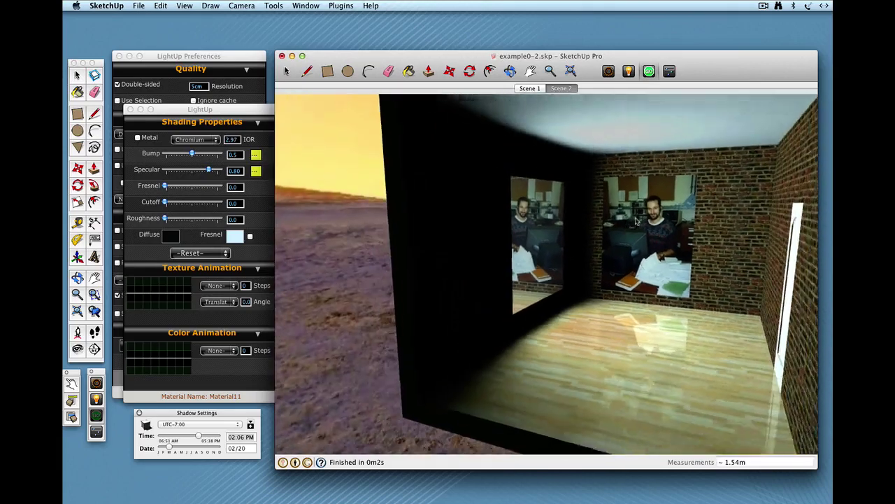
{"action": "scroll", "coordinate": [636, 221], "scroll_direction": "up", "scroll_amount": 5}
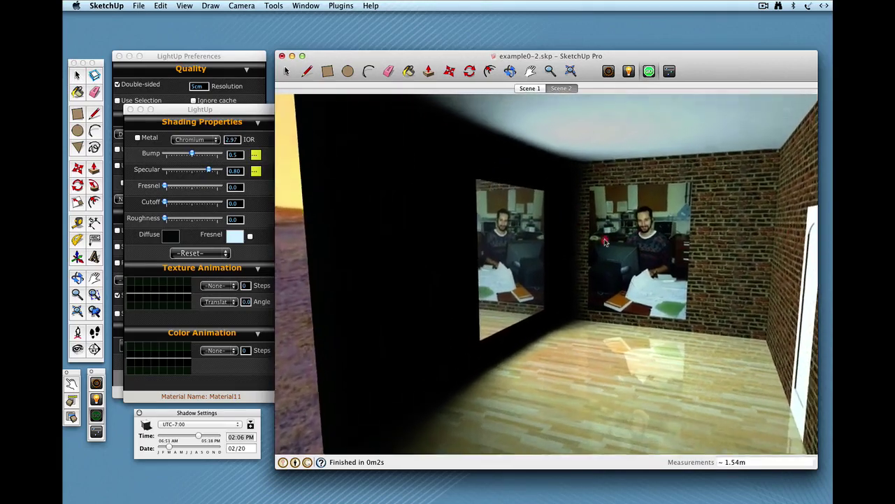
Try green and purple diffuse tints on the mirror material and return the diffuse colour to black
{"action": "left_click", "coordinate": [603, 239]}
{"action": "left_click", "coordinate": [170, 236]}
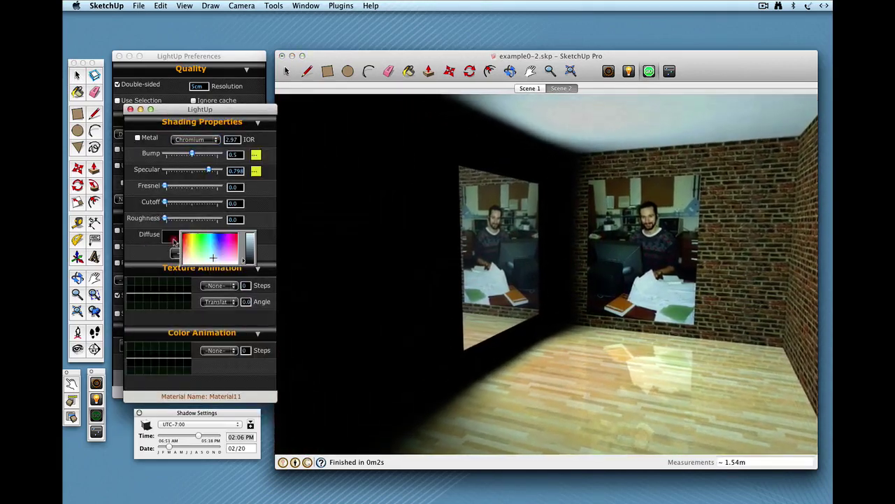
{"action": "left_click_drag", "start_coordinate": [212, 257], "coordinate": [249, 249]}
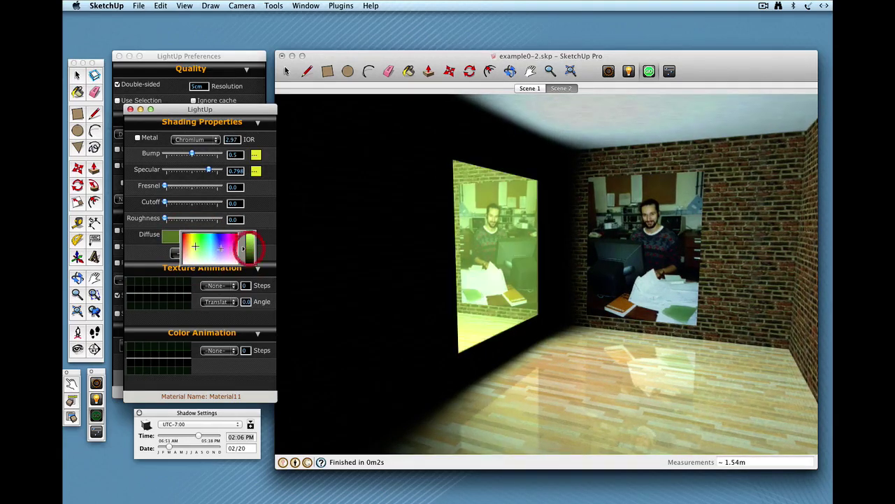
{"action": "left_click", "coordinate": [231, 249]}
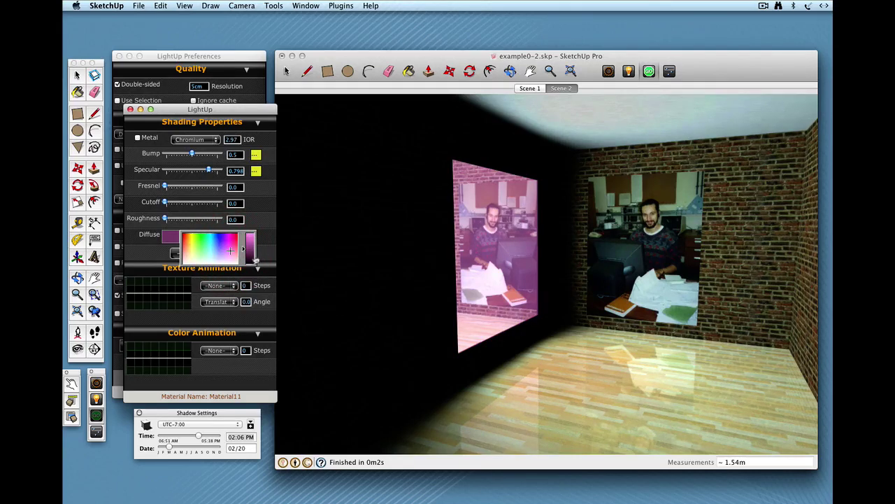
{"action": "left_click", "coordinate": [249, 262]}
{"action": "left_click", "coordinate": [270, 258]}
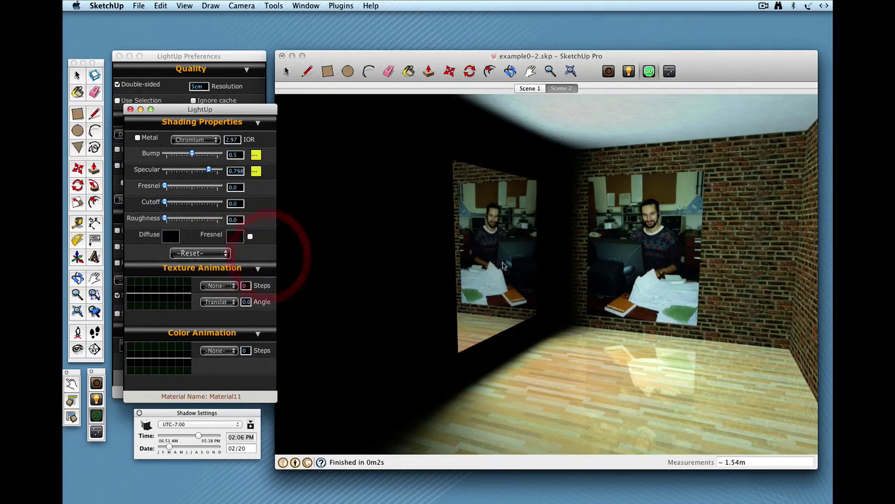
Enable a separate Fresnel colour for the mirror material, pick a pinkish-red hue, and check the reflection from several angles
{"action": "left_click_drag", "start_coordinate": [503, 265], "coordinate": [517, 264]}
{"action": "left_click", "coordinate": [266, 243]}
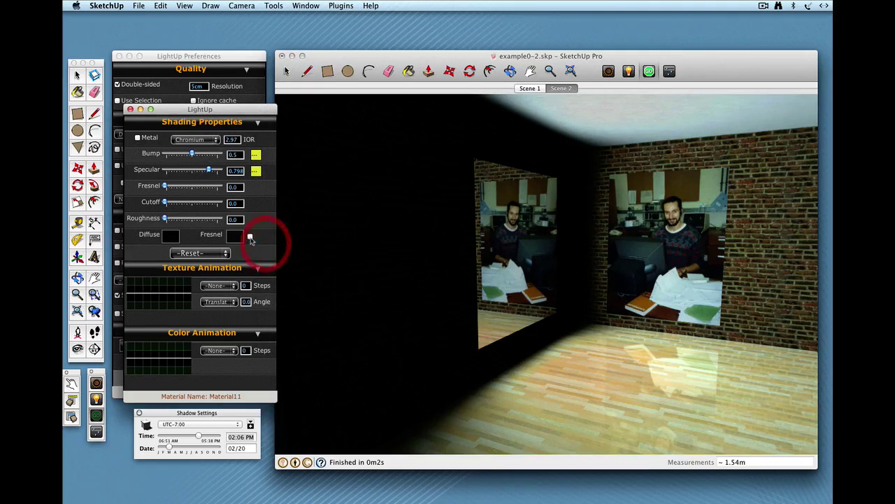
{"action": "left_click", "coordinate": [204, 243]}
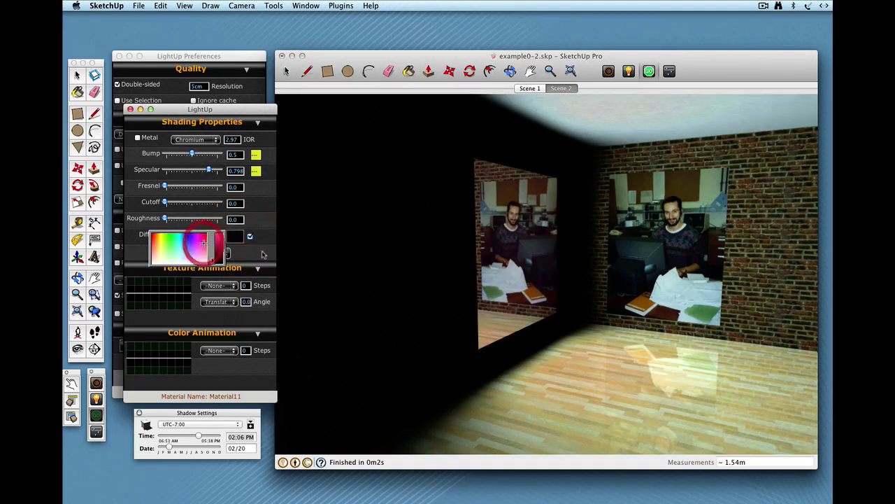
{"action": "left_click_drag", "start_coordinate": [511, 254], "coordinate": [557, 259]}
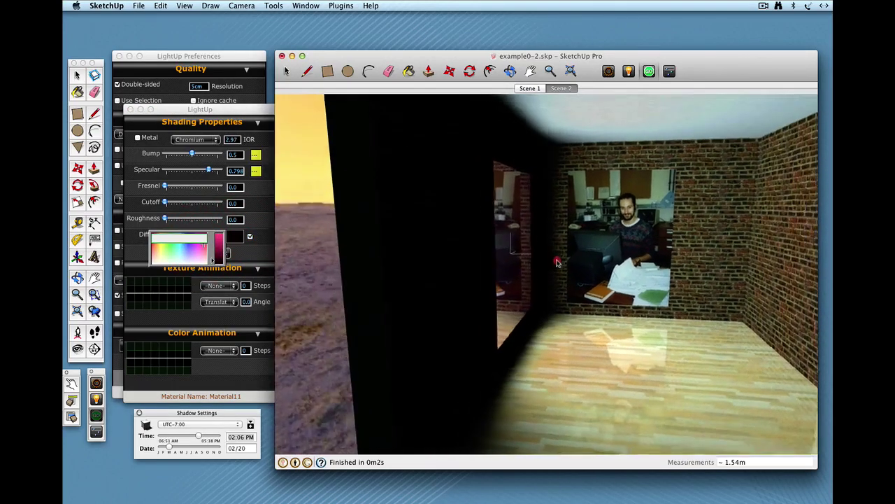
{"action": "left_click", "coordinate": [507, 258]}
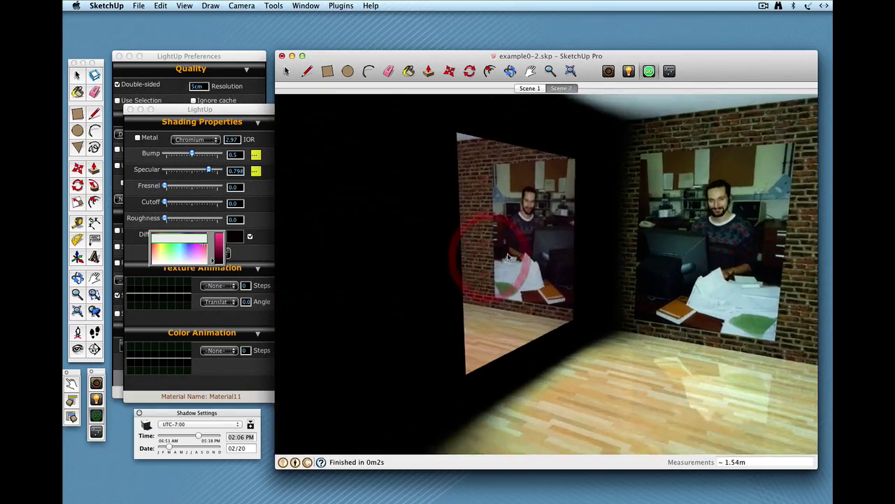
{"action": "left_click", "coordinate": [645, 268]}
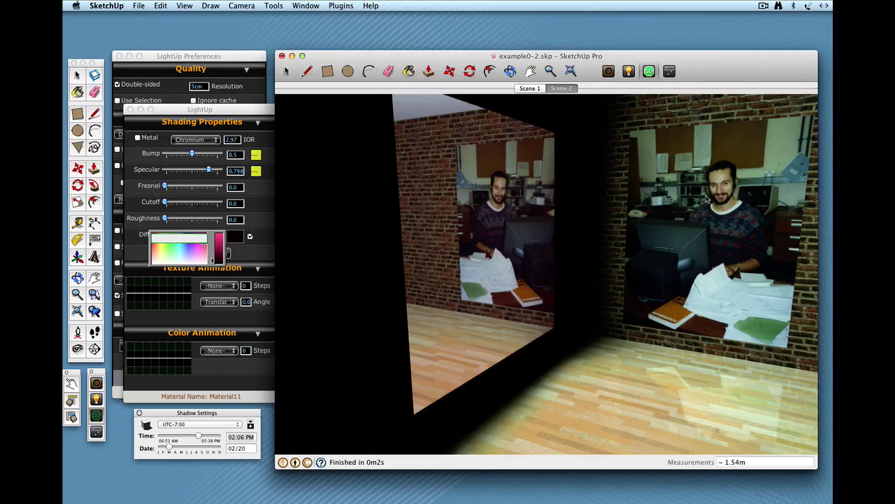
{"action": "left_click", "coordinate": [715, 229]}
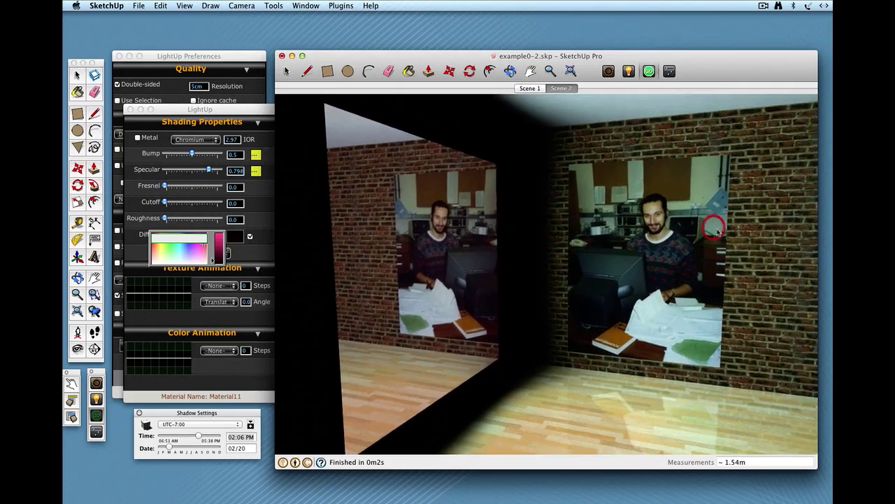
{"action": "left_click", "coordinate": [685, 250]}
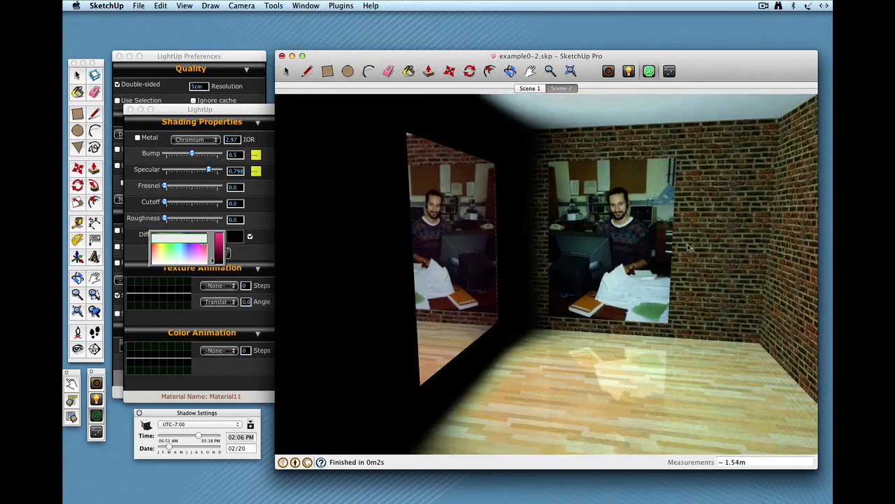
{"action": "left_click", "coordinate": [679, 247]}
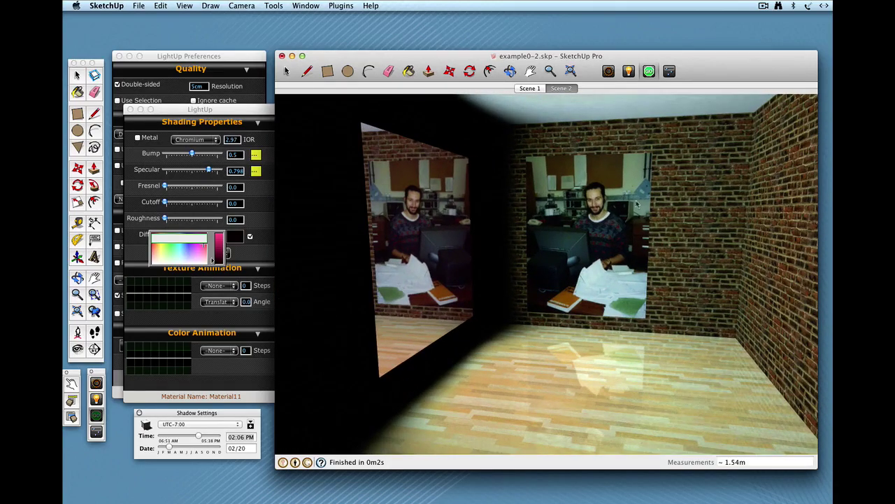
Return to model editing and place the black splatter image upright on the mirror pane, about 0.42 m wide
{"action": "left_click", "coordinate": [286, 71]}
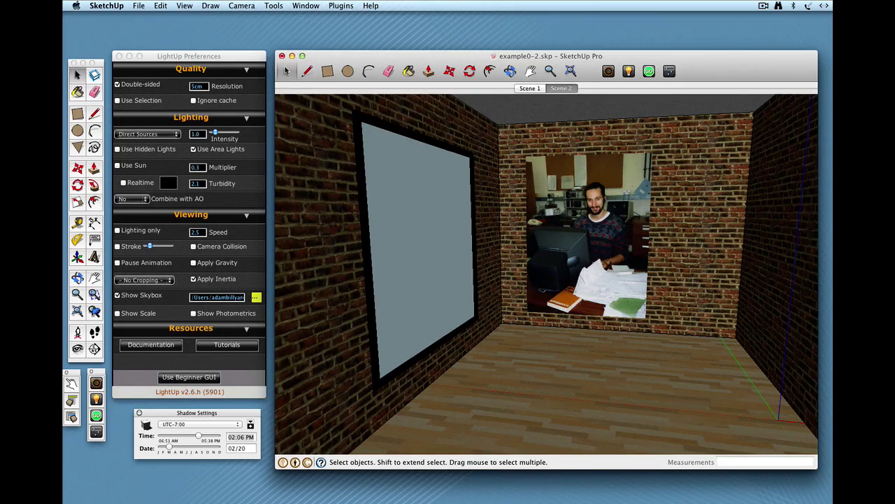
{"action": "left_click_drag", "start_coordinate": [721, 417], "coordinate": [413, 336]}
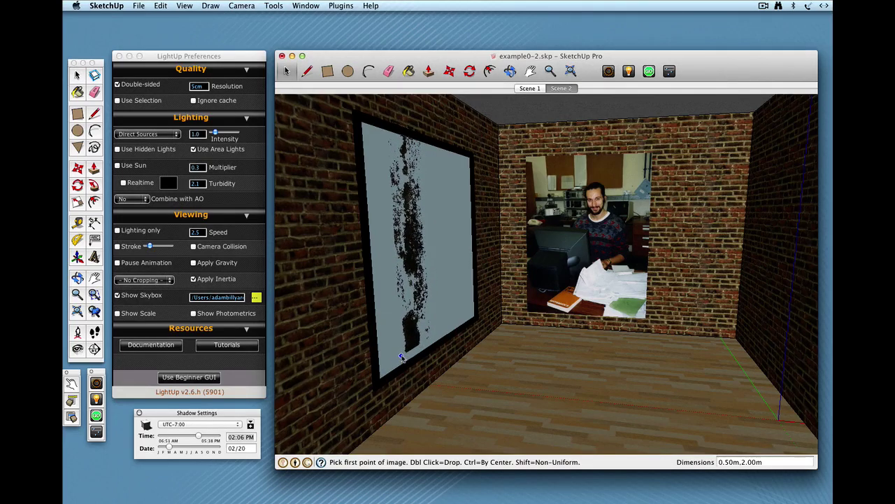
{"action": "left_click", "coordinate": [402, 356]}
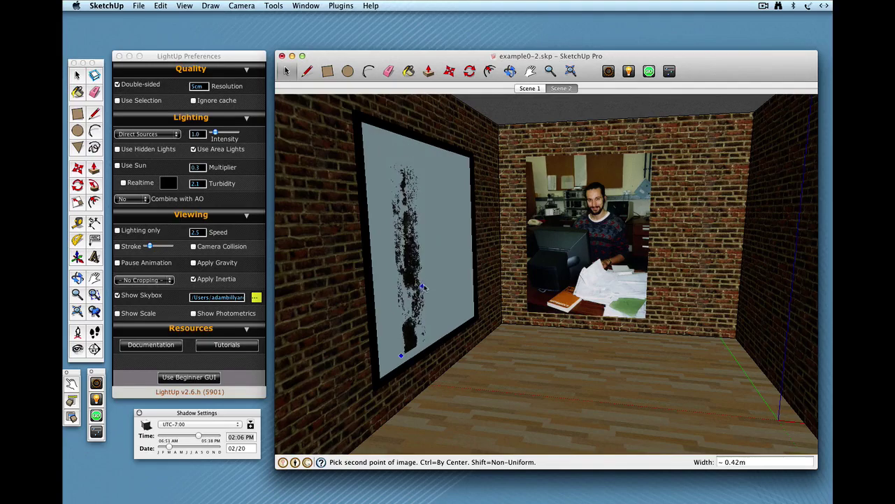
{"action": "left_click", "coordinate": [424, 284]}
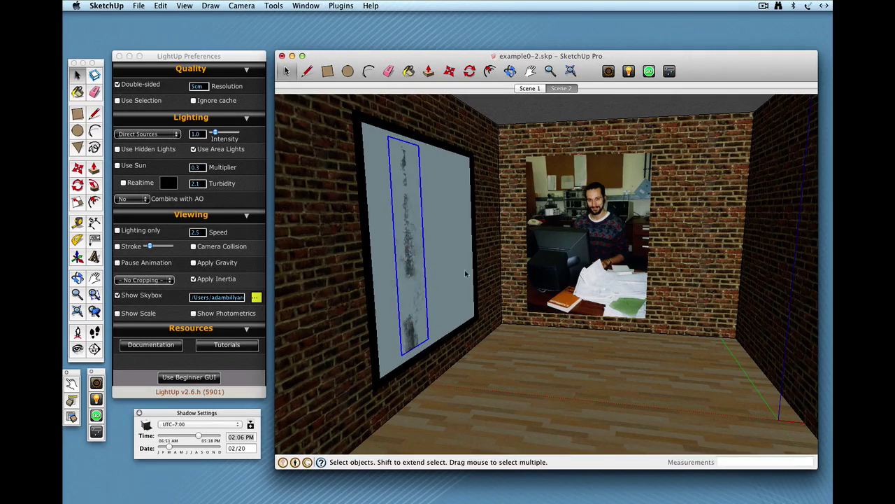
{"action": "scroll", "coordinate": [420, 270], "scroll_direction": "up", "scroll_amount": 3}
{"action": "middle_click_drag", "start_coordinate": [422, 270], "coordinate": [423, 294]}
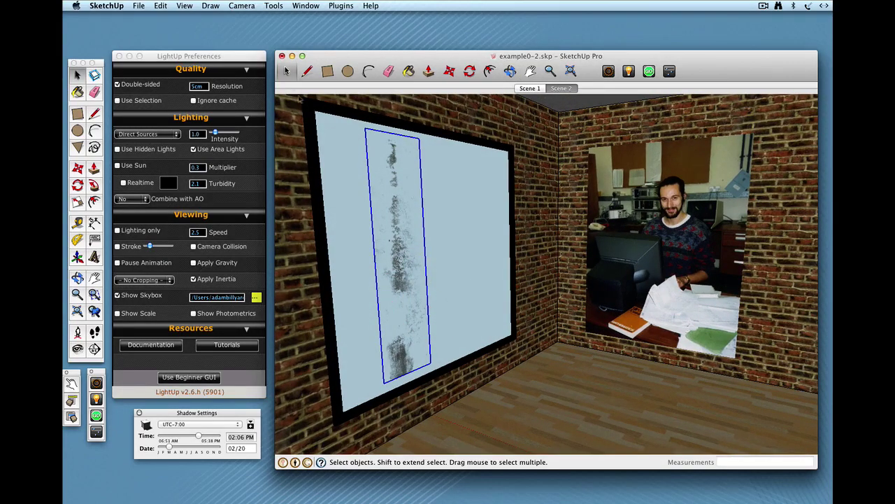
{"action": "left_click", "coordinate": [408, 302]}
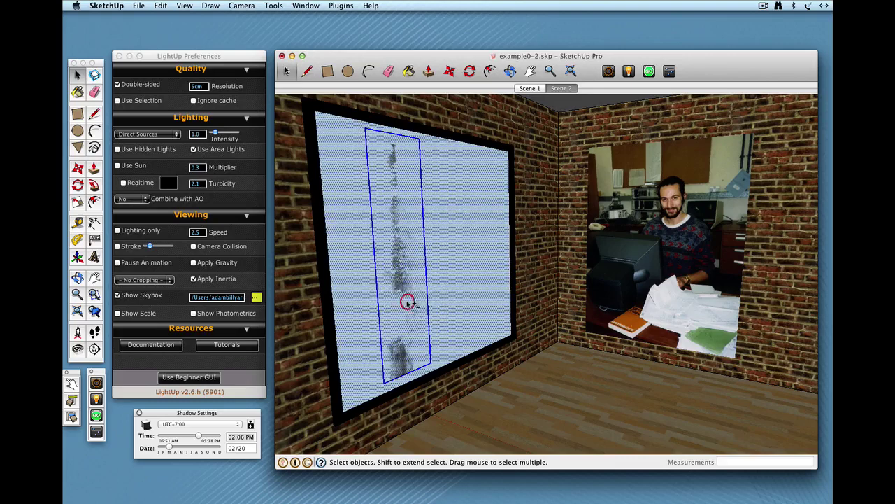
{"action": "left_click", "coordinate": [550, 430]}
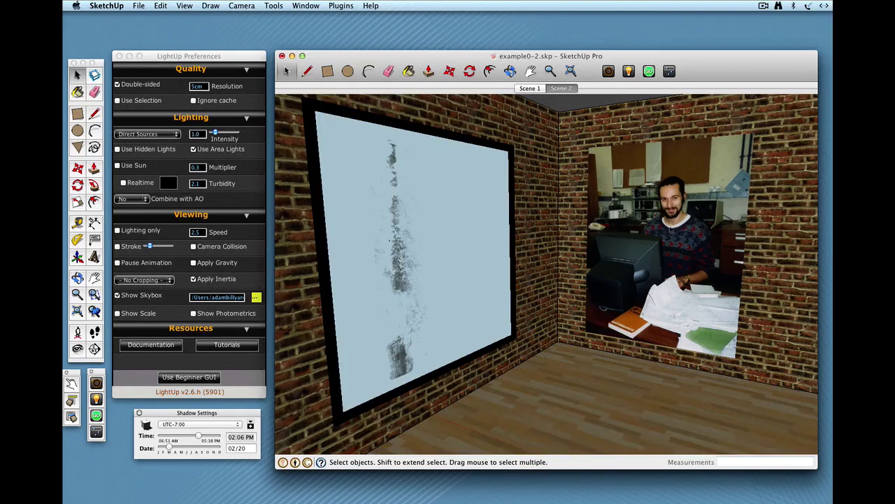
Show the lit LightUp view and examine how the splatter overlays the mirror's reflection from several angles
{"action": "left_click", "coordinate": [649, 71]}
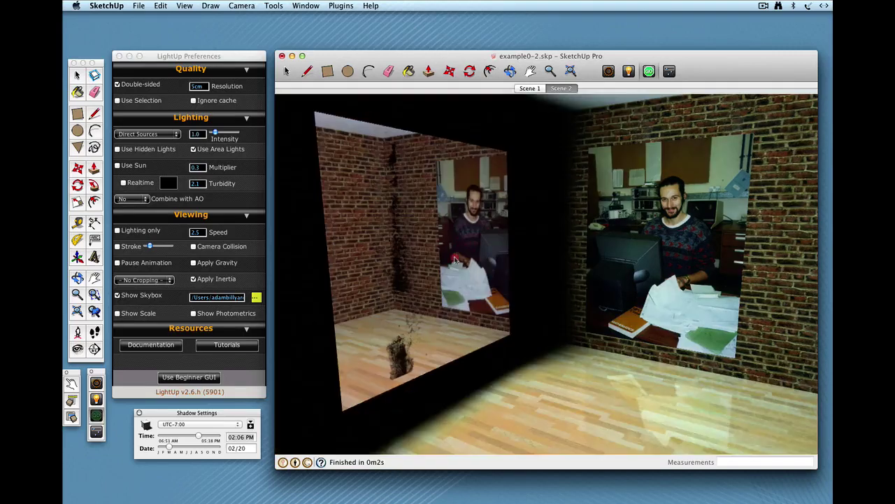
{"action": "left_click", "coordinate": [406, 259]}
{"action": "left_click_drag", "start_coordinate": [506, 274], "coordinate": [509, 294]}
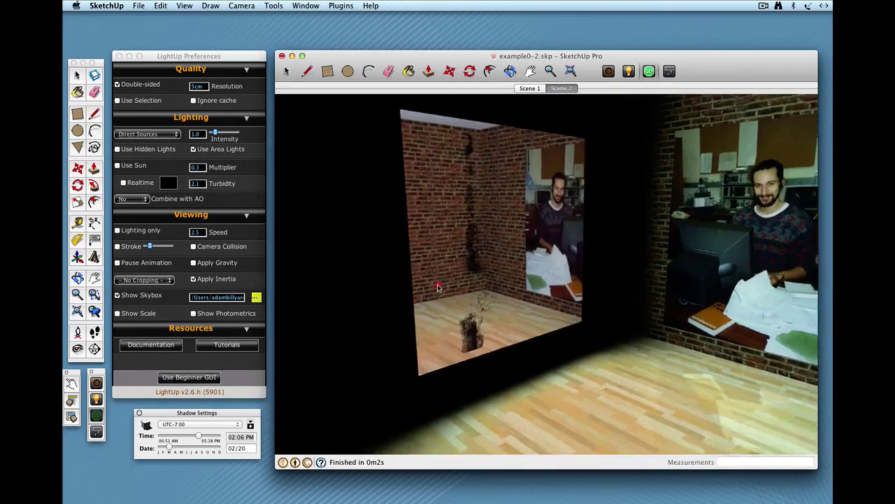
{"action": "left_click_drag", "start_coordinate": [428, 275], "coordinate": [508, 295]}
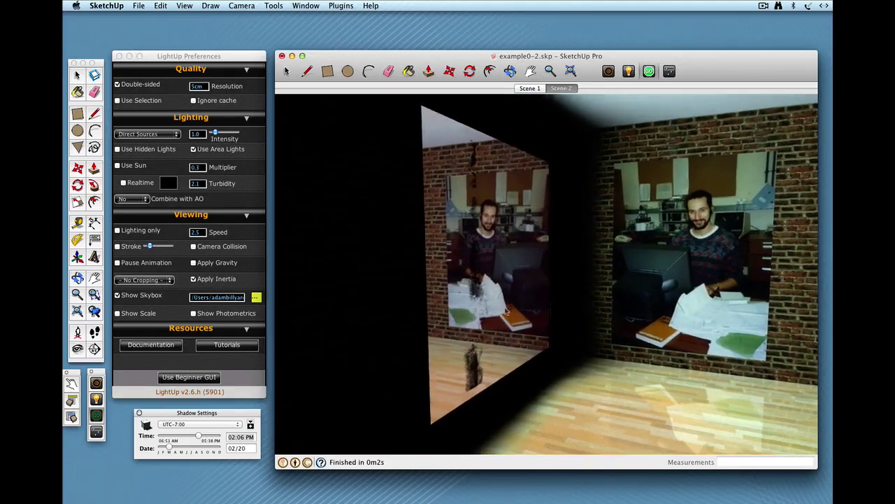
{"action": "left_click_drag", "start_coordinate": [506, 224], "coordinate": [454, 226]}
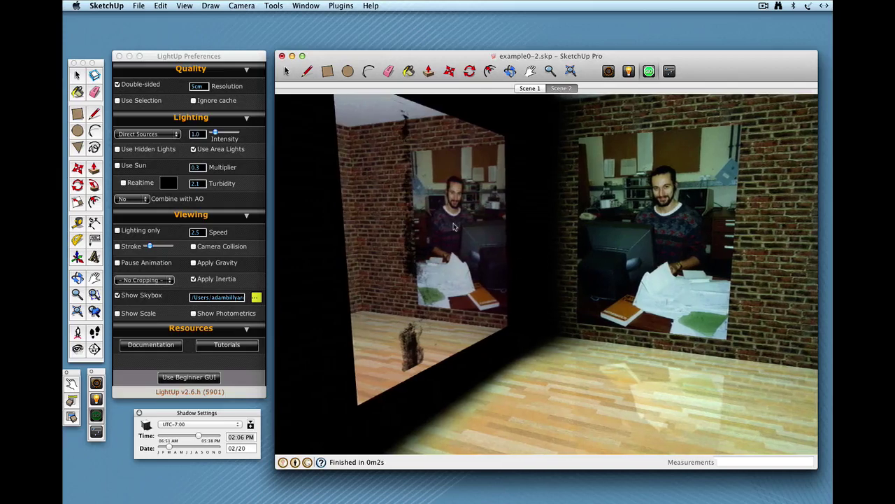
{"action": "left_click_drag", "start_coordinate": [454, 227], "coordinate": [425, 306]}
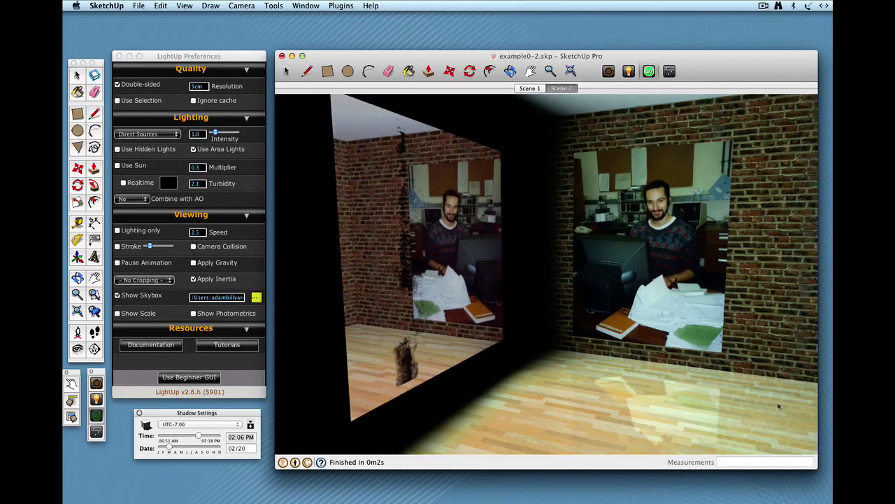
Place a second copy of the splatter image flat on the wooden floor beside the white door
{"action": "mouse_move", "coordinate": [604, 349]}
{"action": "middle_mouse_down"}
{"action": "mouse_move", "coordinate": [551, 316]}
{"action": "mouse_move", "coordinate": [632, 324]}
{"action": "mouse_move", "coordinate": [580, 310]}
{"action": "mouse_move", "coordinate": [587, 315]}
{"action": "middle_mouse_up"}
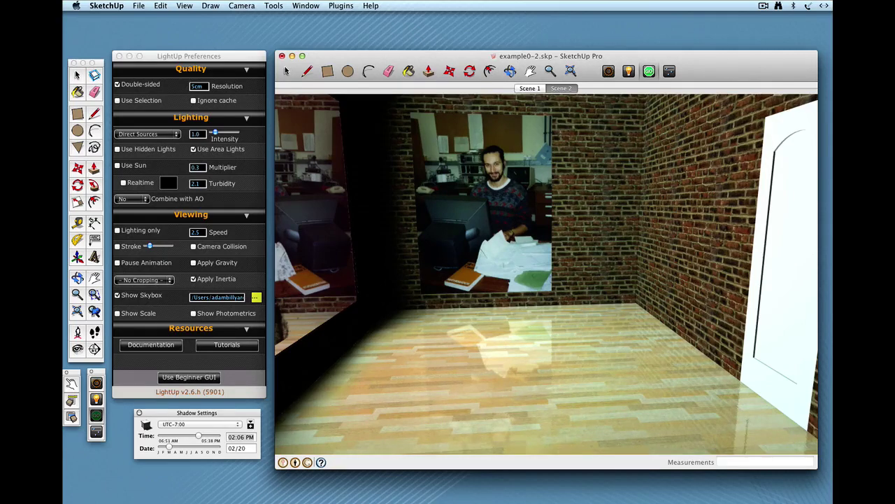
{"action": "mouse_move", "coordinate": [798, 462]}
{"action": "left_mouse_down"}
{"action": "mouse_move", "coordinate": [735, 416]}
{"action": "mouse_move", "coordinate": [746, 413]}
{"action": "left_mouse_up"}
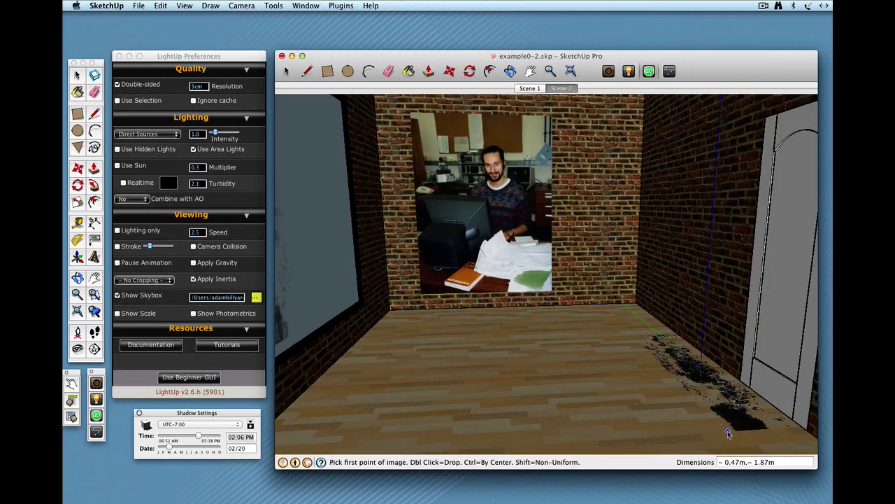
{"action": "left_click", "coordinate": [726, 429]}
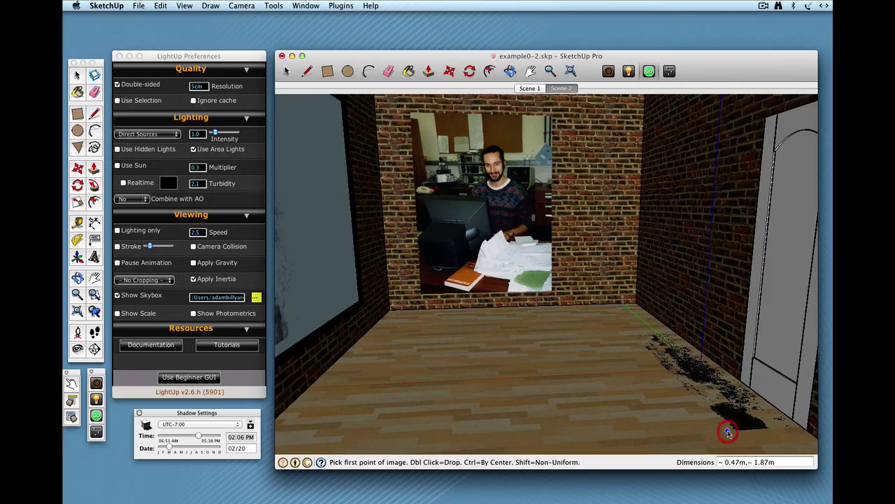
{"action": "left_click", "coordinate": [744, 389]}
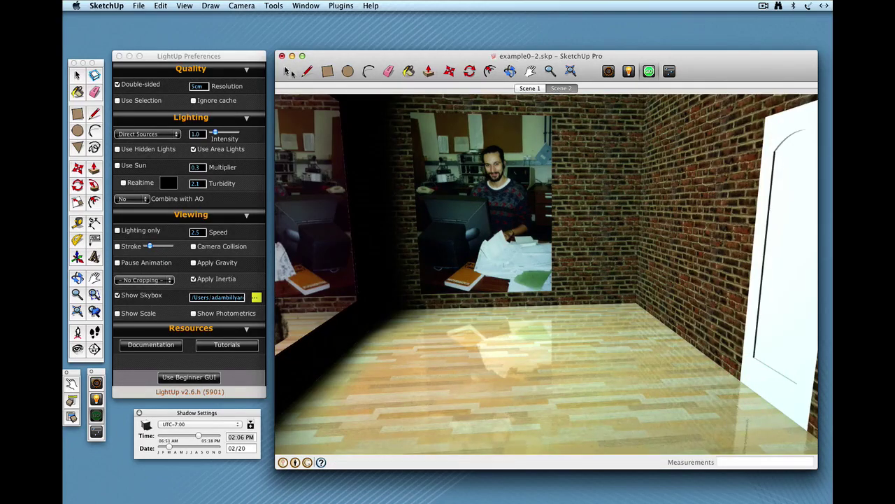
{"action": "left_click", "coordinate": [288, 72]}
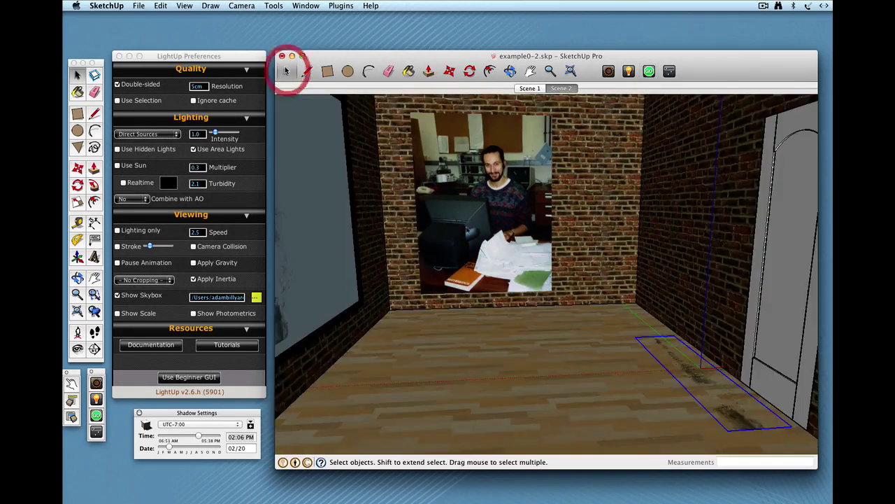
Rotate the floor splatter by about 80 degrees and move it about 0.77 m so it lies in front of the door
{"action": "left_click", "coordinate": [470, 70]}
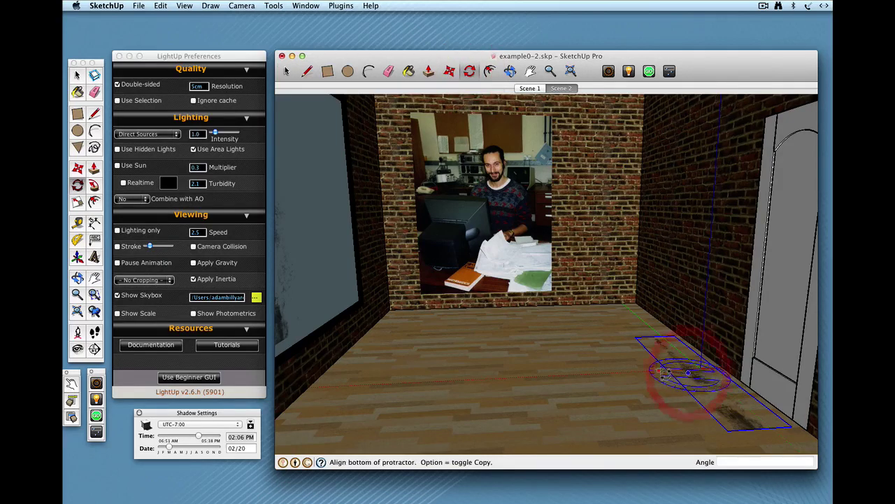
{"action": "left_click", "coordinate": [588, 379]}
{"action": "left_click", "coordinate": [721, 421]}
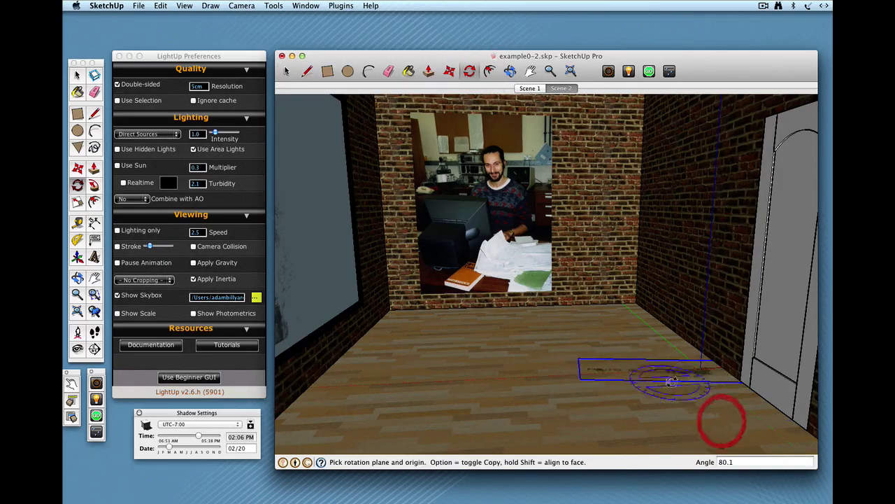
{"action": "left_click", "coordinate": [449, 71]}
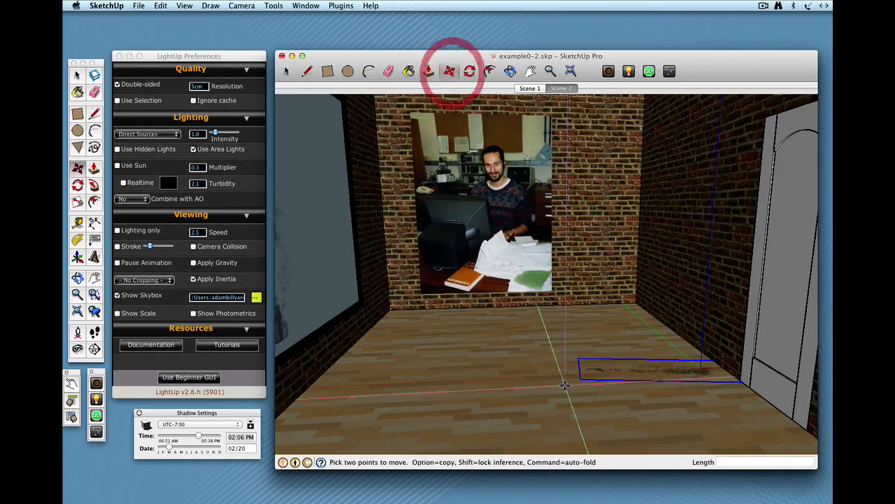
{"action": "left_click", "coordinate": [555, 366]}
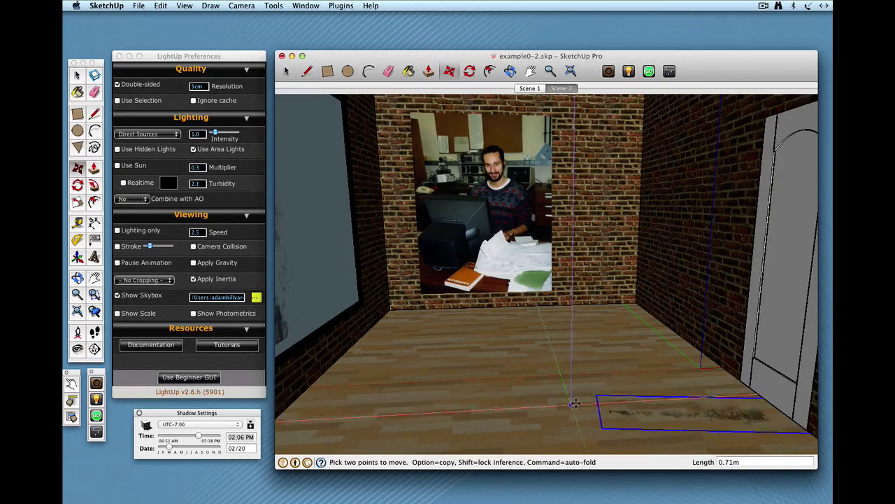
{"action": "left_click", "coordinate": [581, 372]}
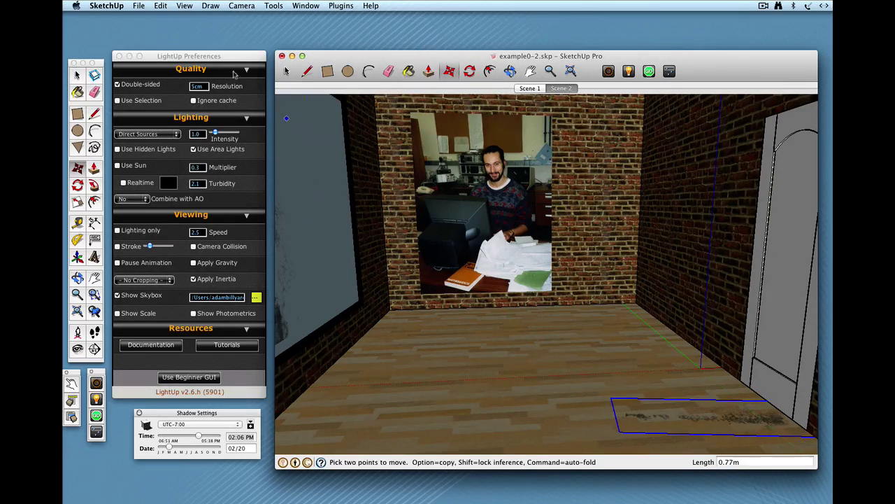
{"action": "left_click", "coordinate": [286, 70]}
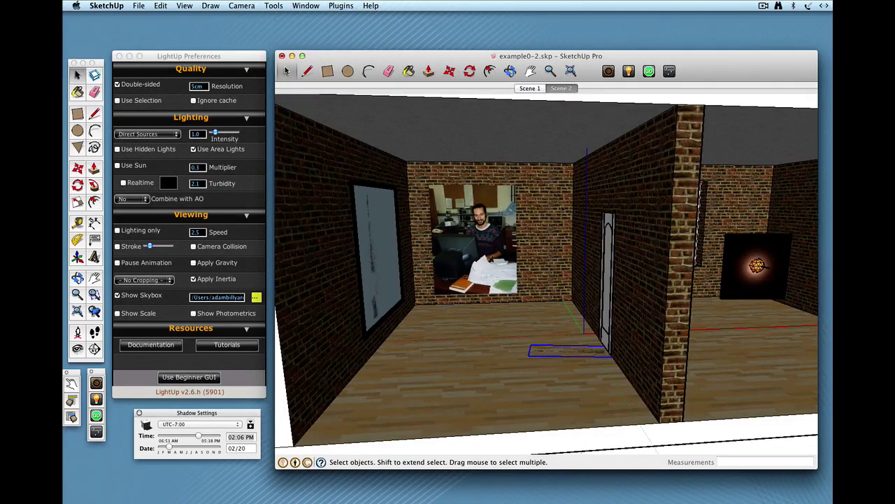
Show the lit LightUp view again and walk into the room to examine the floor splatter and the mirror
{"action": "left_click", "coordinate": [560, 88]}
{"action": "left_click", "coordinate": [650, 71]}
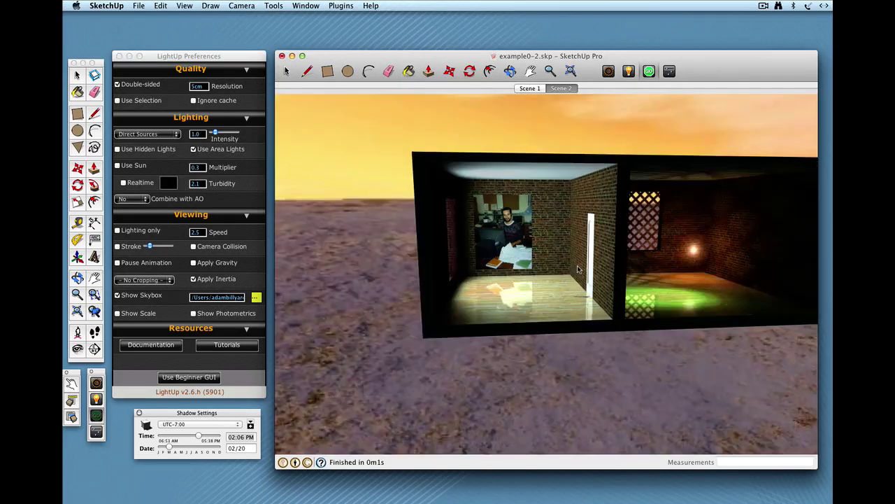
{"action": "key", "text": "Up"}
{"action": "mouse_move", "coordinate": [577, 265]}
{"action": "left_mouse_down"}
{"action": "mouse_move", "coordinate": [571, 287]}
{"action": "mouse_move", "coordinate": [538, 289]}
{"action": "left_mouse_up"}
{"action": "key", "text": "Down"}
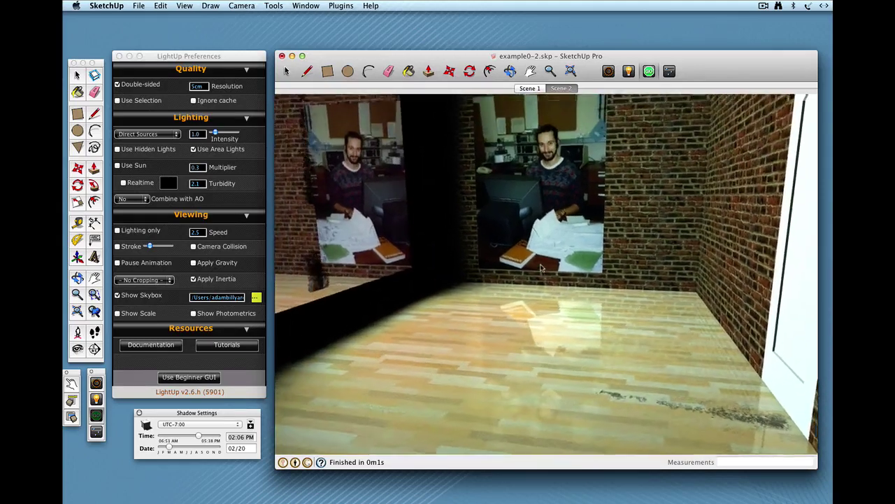
{"action": "left_click", "coordinate": [541, 268]}
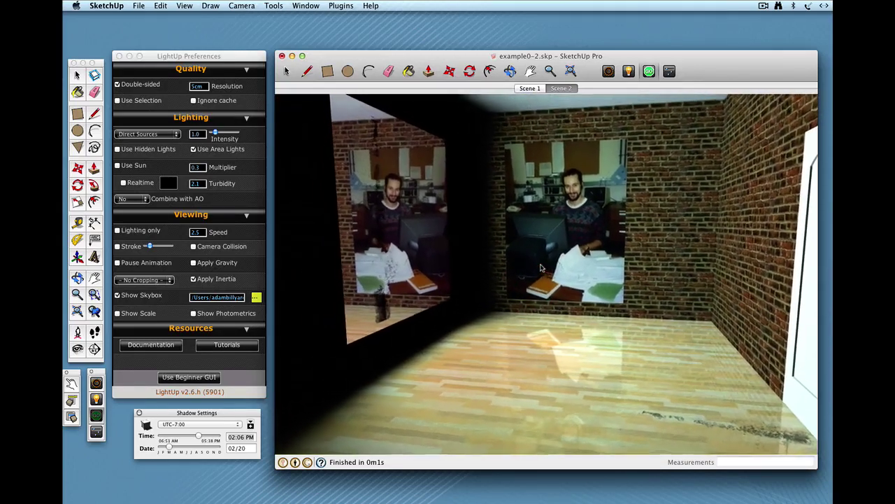
{"action": "left_click_drag", "start_coordinate": [541, 268], "coordinate": [518, 262]}
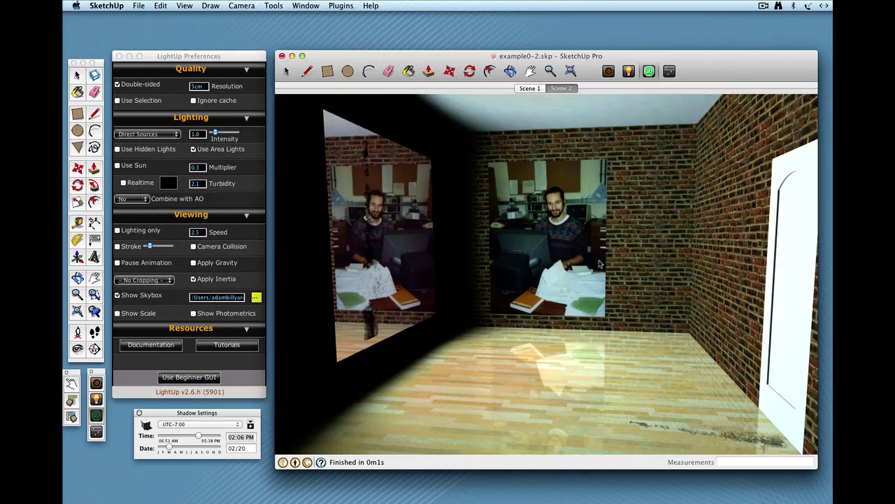
{"action": "left_click_drag", "start_coordinate": [599, 327], "coordinate": [636, 336]}
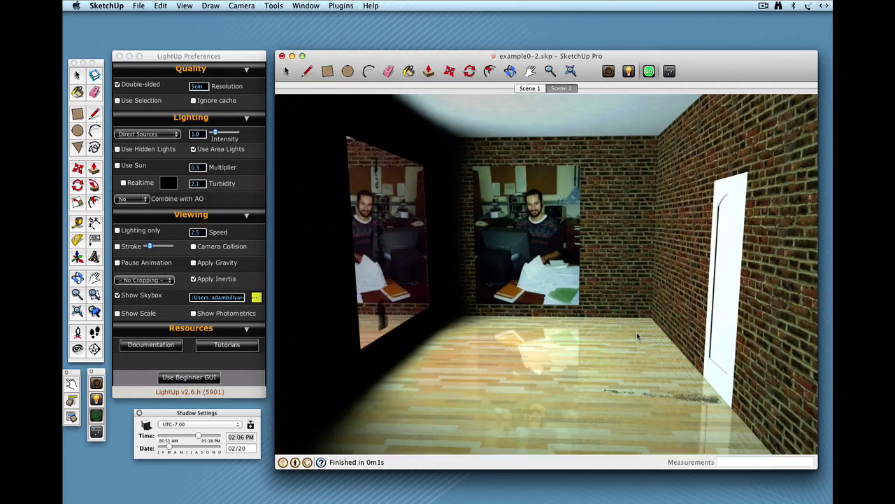